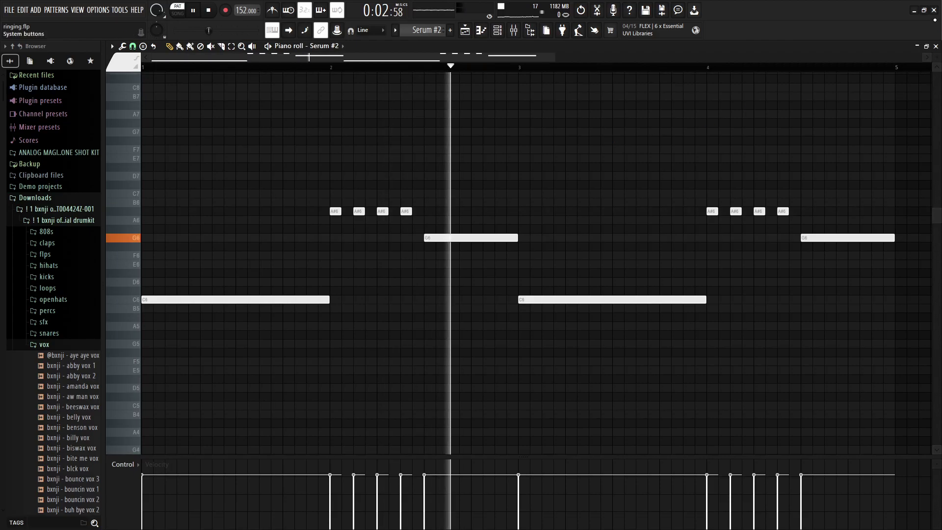
# Close the Serum #2 piano roll and review the Serum #2 synth's oscillators, effects chain and modulation matrix
pyautogui.click(927, 47)
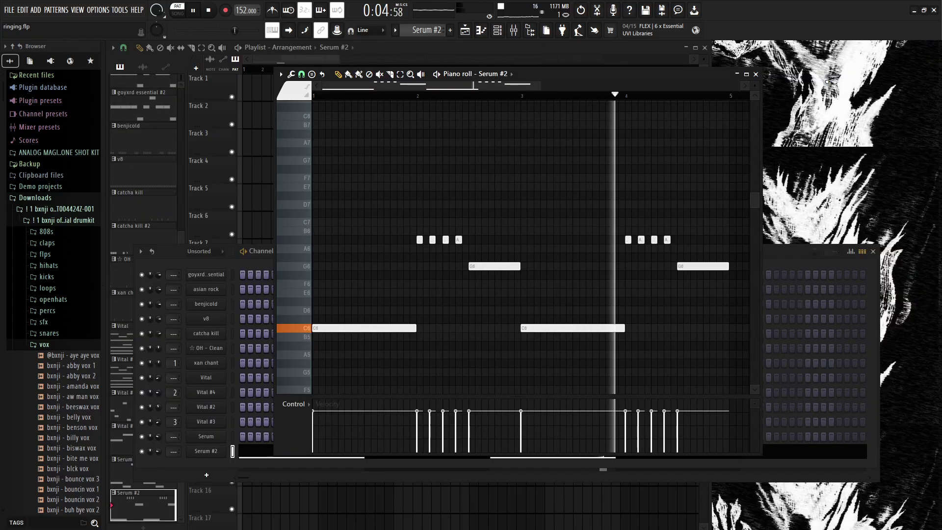
pyautogui.click(756, 74)
pyautogui.click(205, 454)
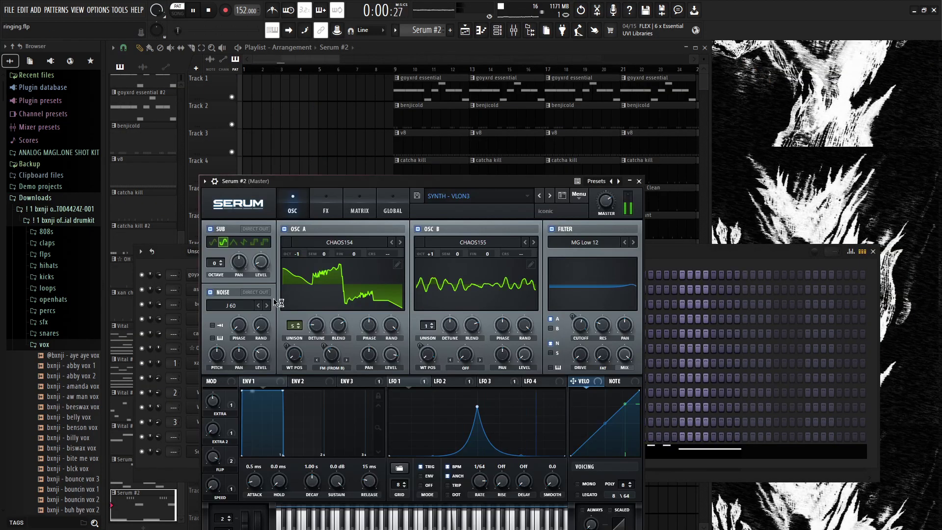
pyautogui.click(320, 205)
pyautogui.click(361, 206)
pyautogui.click(327, 206)
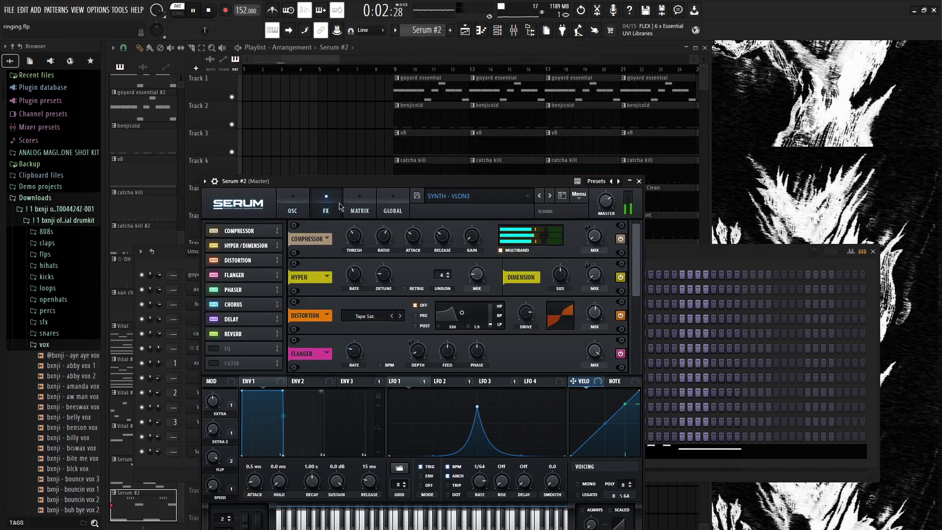
pyautogui.moveTo(640, 278); pyautogui.dragTo(648, 353)
pyautogui.click(358, 206)
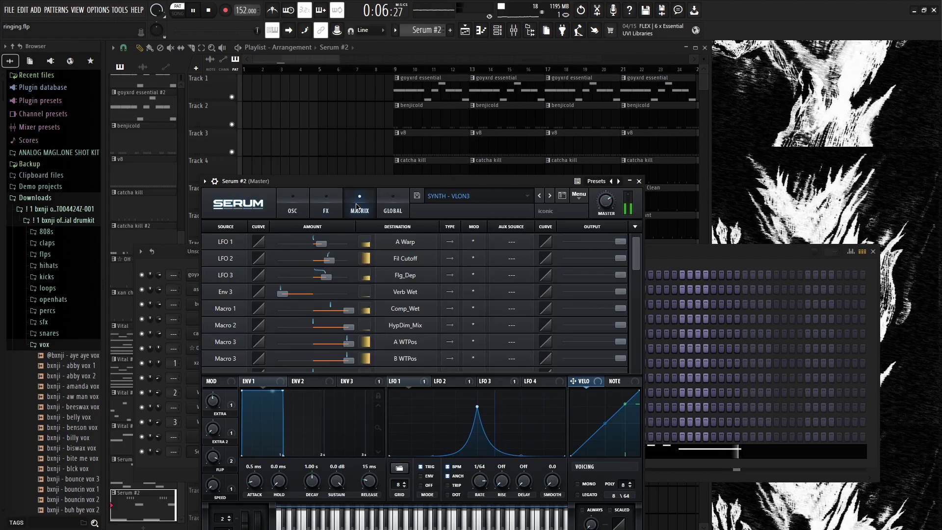
pyautogui.moveTo(634, 252)
pyautogui.mouseDown()
pyautogui.moveTo(634, 285)
pyautogui.moveTo(633, 259)
pyautogui.mouseUp()
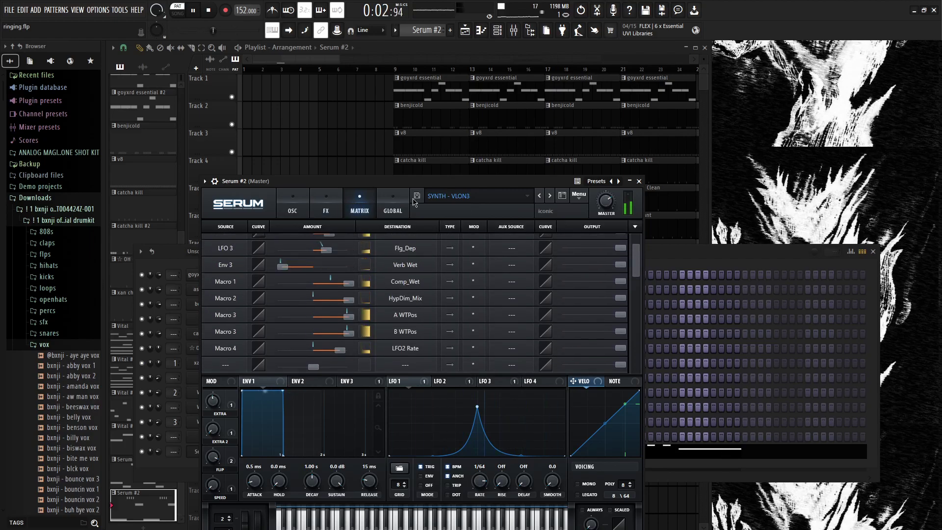
pyautogui.click(640, 181)
# Switch to the Serum pattern and review its synth's oscillators, effects, modulation matrix and piano roll notes
pyautogui.click(127, 483)
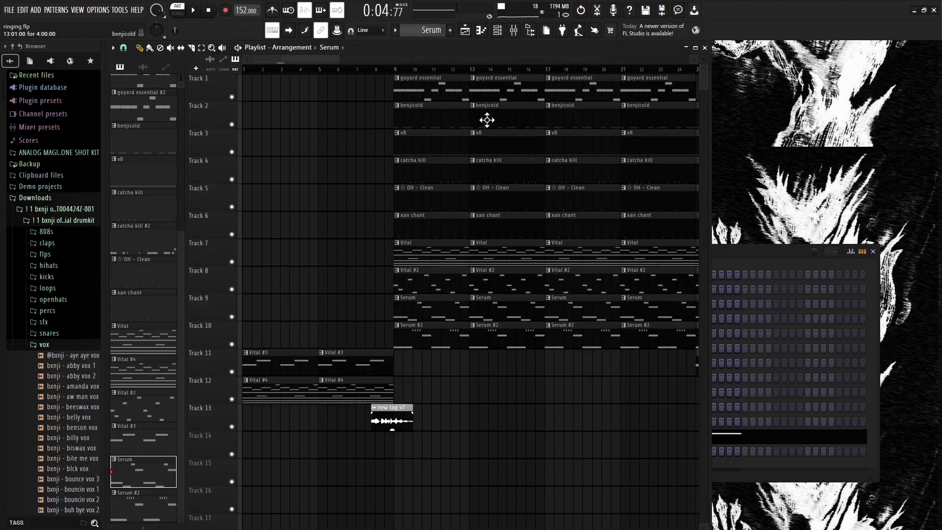
pyautogui.click(500, 30)
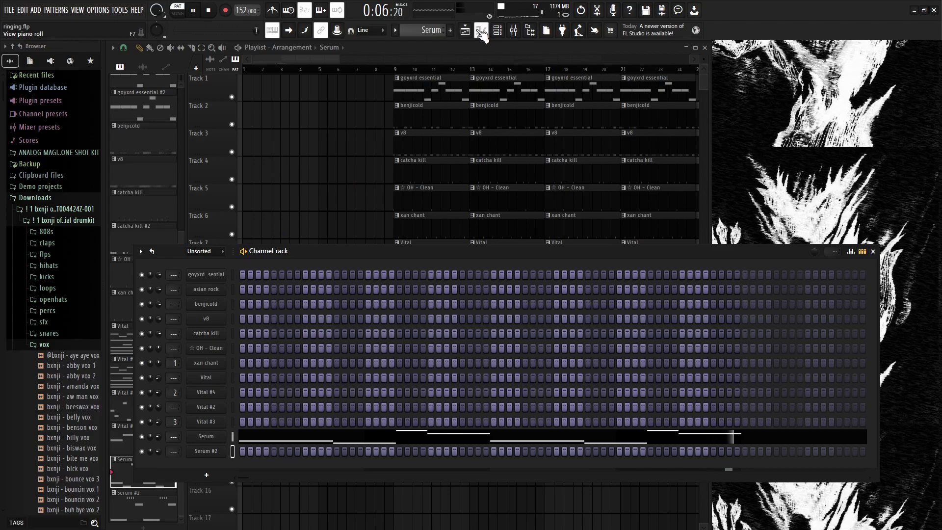
pyautogui.click(211, 437)
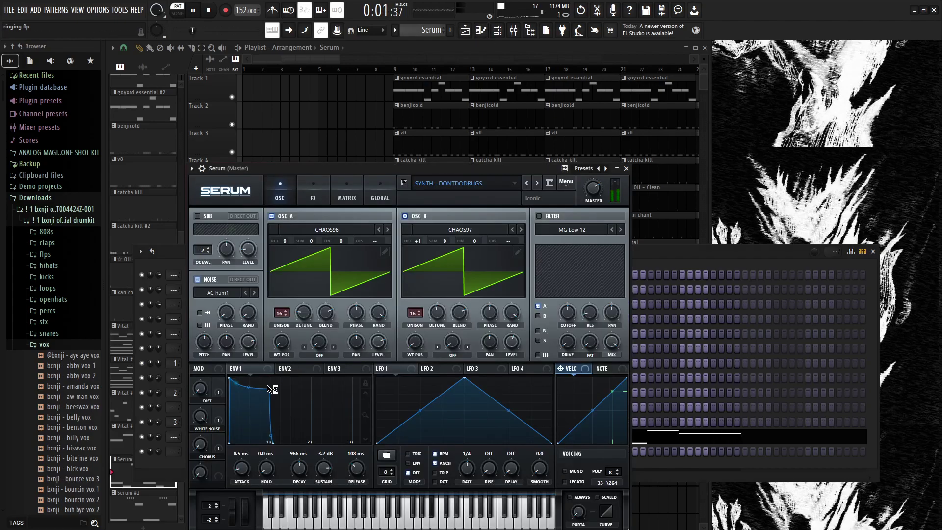
pyautogui.click(313, 197)
pyautogui.moveTo(624, 268); pyautogui.dragTo(624, 331)
pyautogui.click(347, 194)
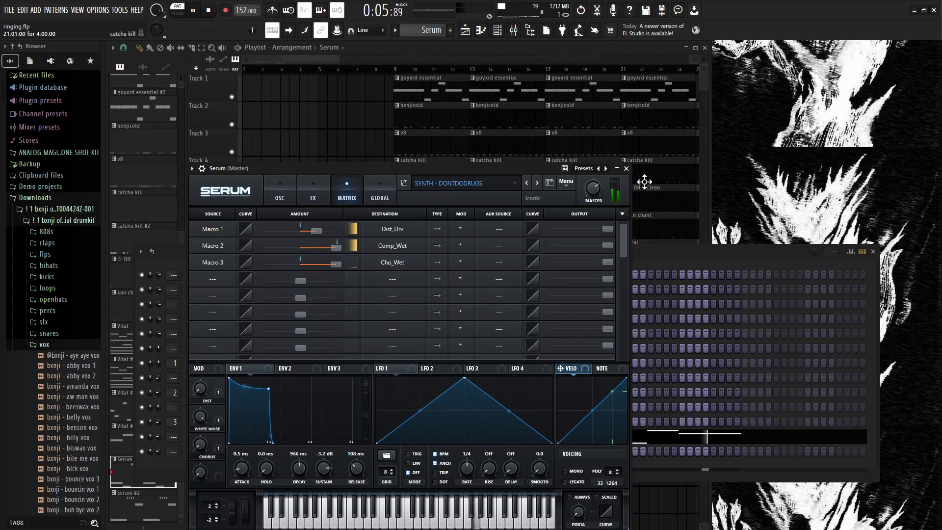
pyautogui.click(626, 168)
pyautogui.click(481, 36)
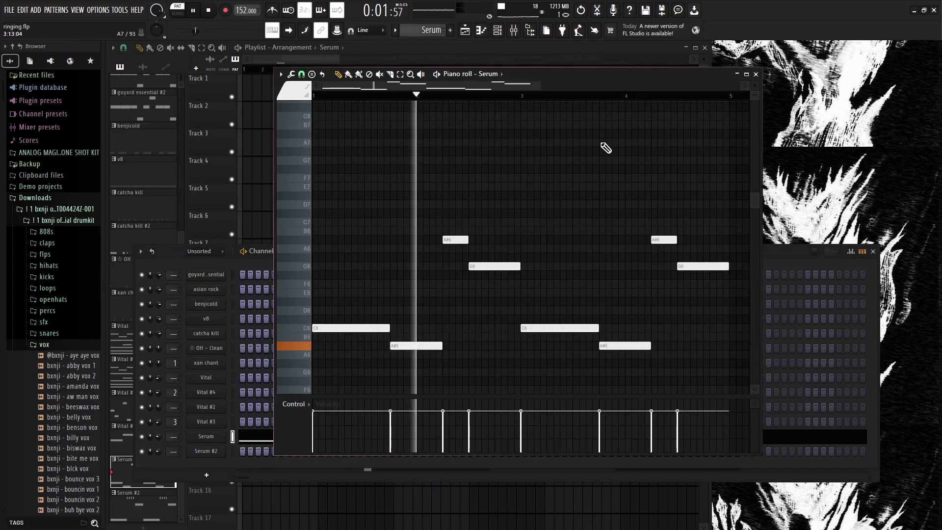
pyautogui.click(756, 75)
# Switch to the Vital #3 pattern and inspect its synth settings and piano roll notes
pyautogui.scroll(-1, 420, 31)
pyautogui.scroll(2, 420, 31)
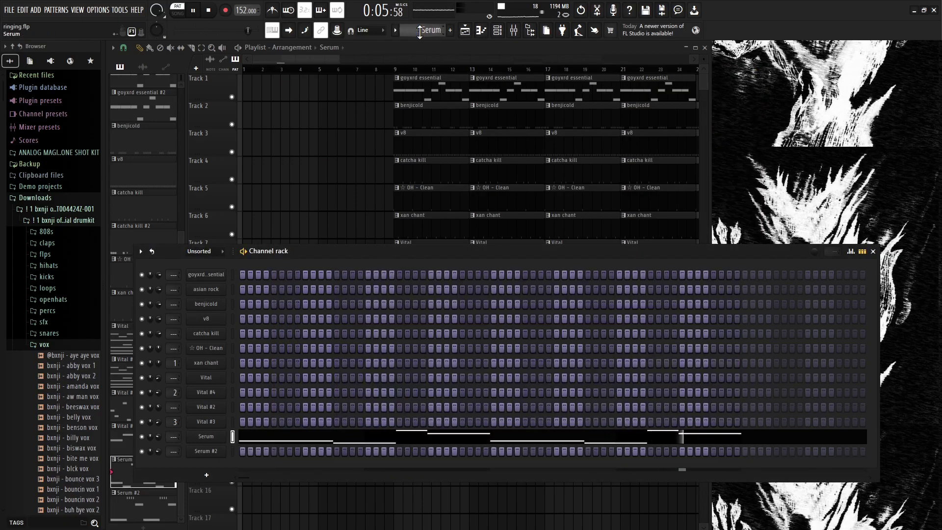
pyautogui.click(220, 422)
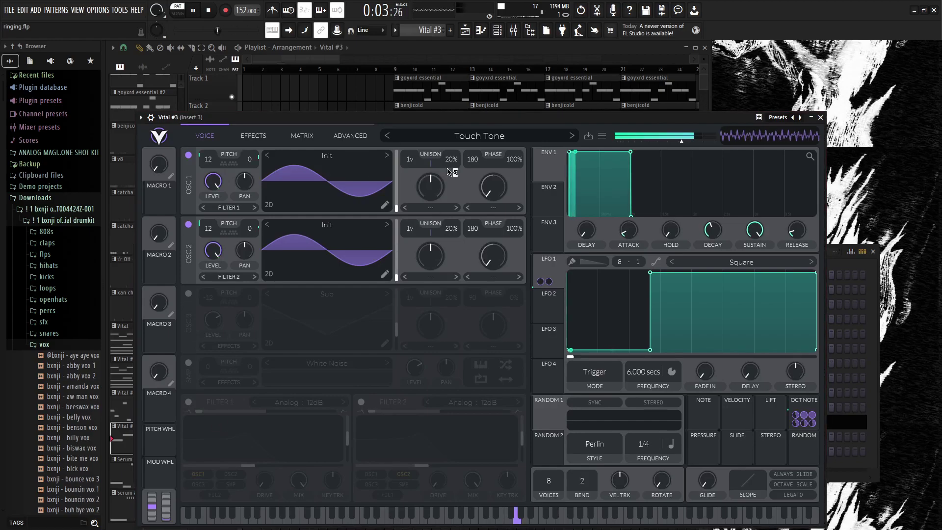
pyautogui.moveTo(611, 120); pyautogui.dragTo(570, 96)
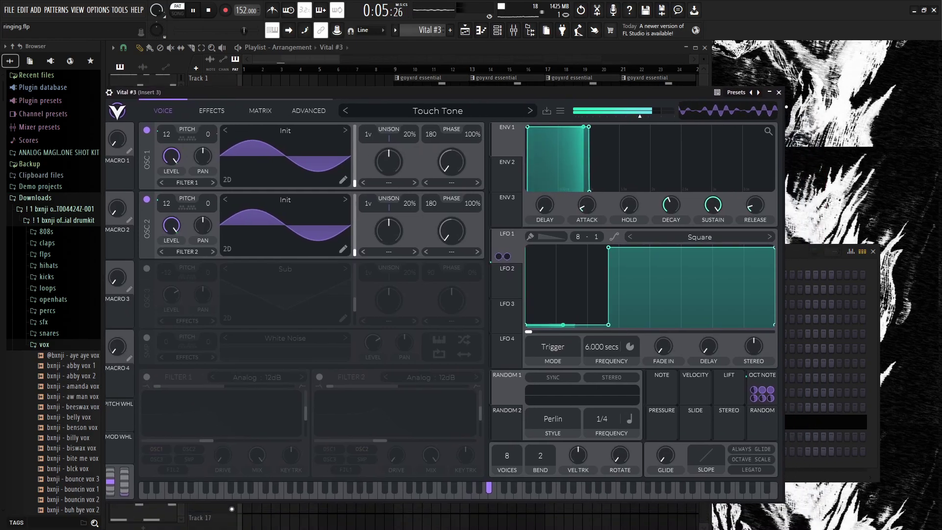
pyautogui.click(780, 94)
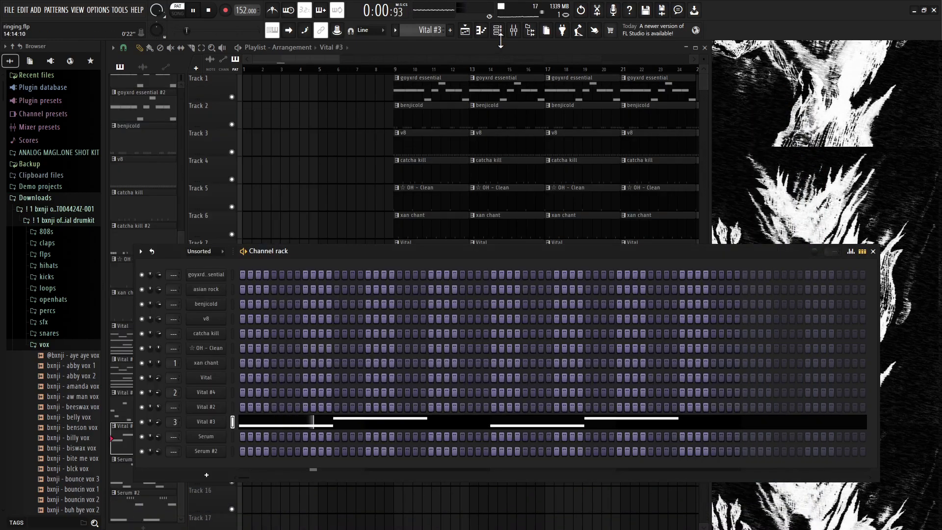
pyautogui.click(481, 31)
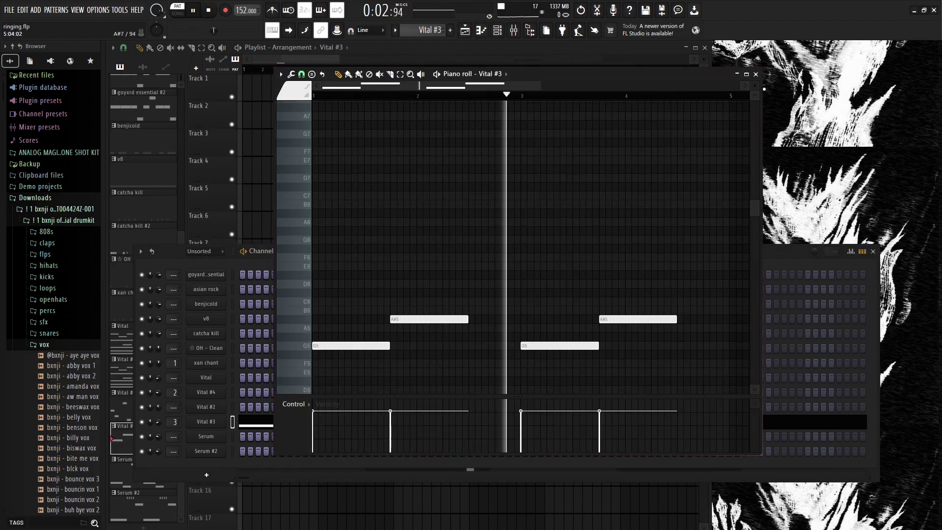
pyautogui.click(756, 74)
# Inspect the Gross Beat effect on mixer track Insert 3, then close the mixer
pyautogui.click(517, 29)
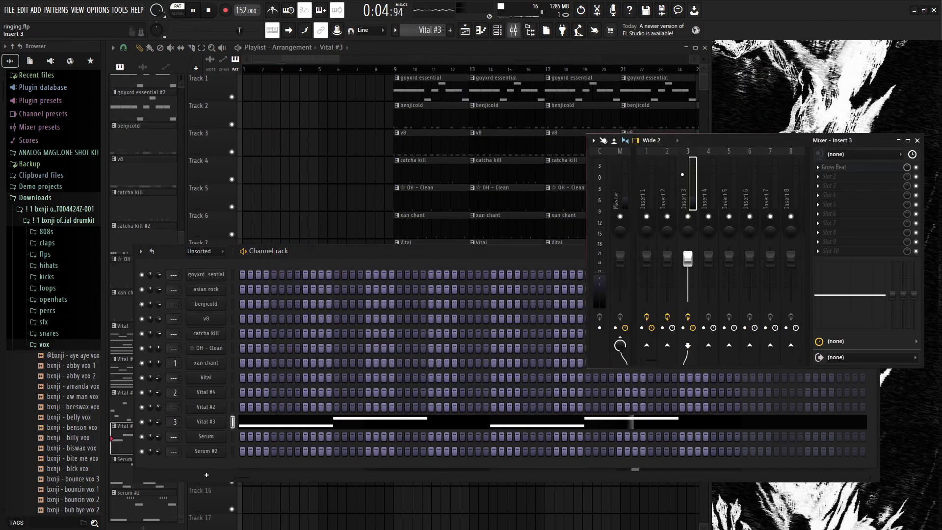
pyautogui.click(847, 168)
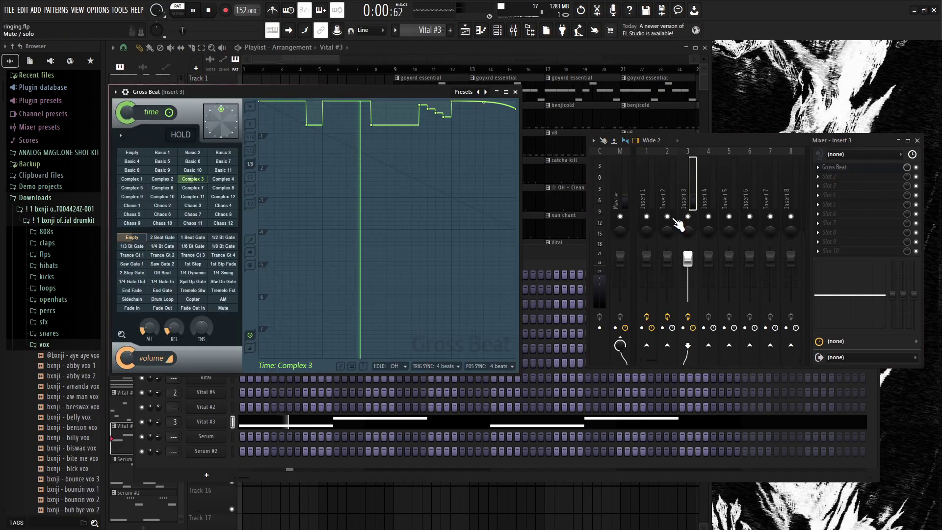
pyautogui.click(516, 89)
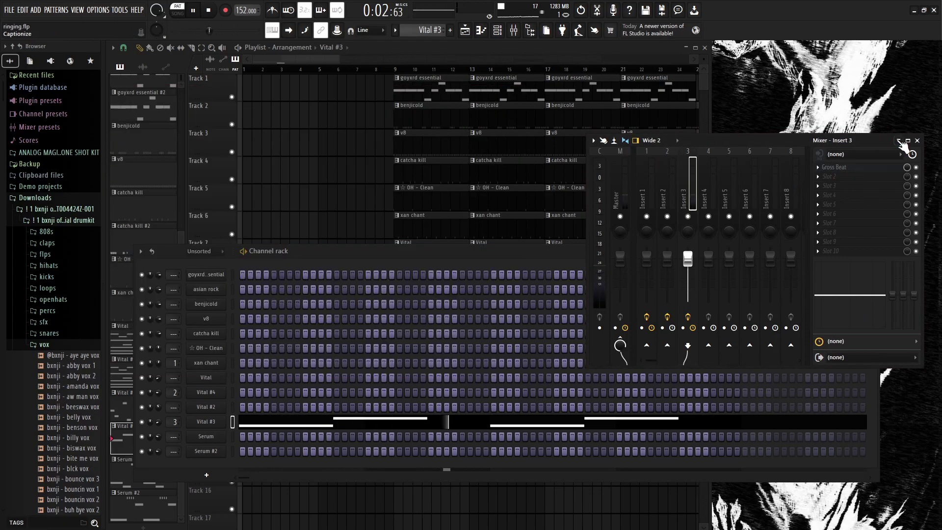
pyautogui.click(917, 141)
# Switch to the Vital #2 pattern and inspect its synth settings and piano roll notes
pyautogui.scroll(1, 415, 30)
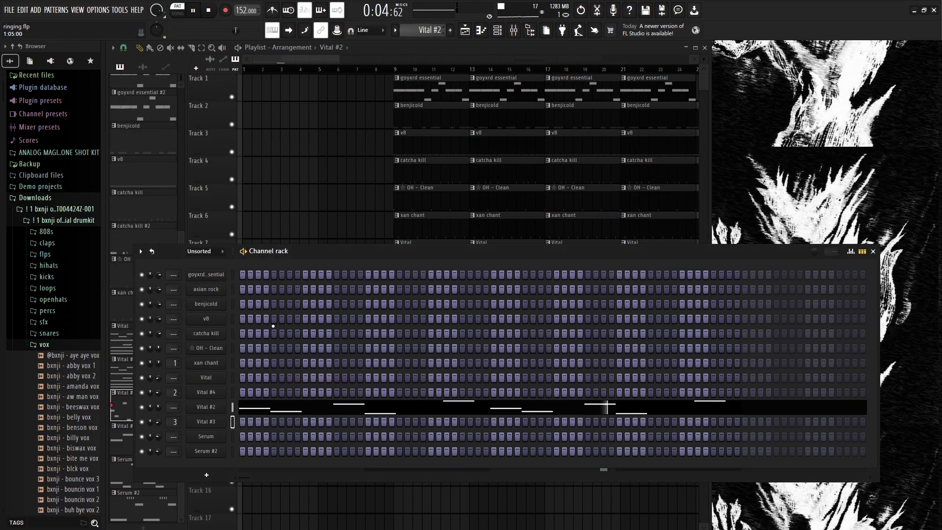
pyautogui.click(216, 409)
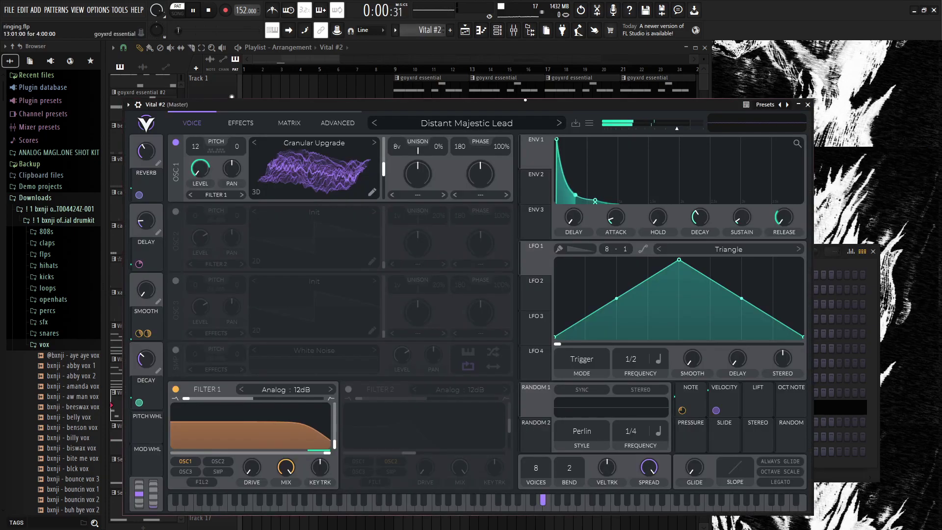
pyautogui.click(808, 105)
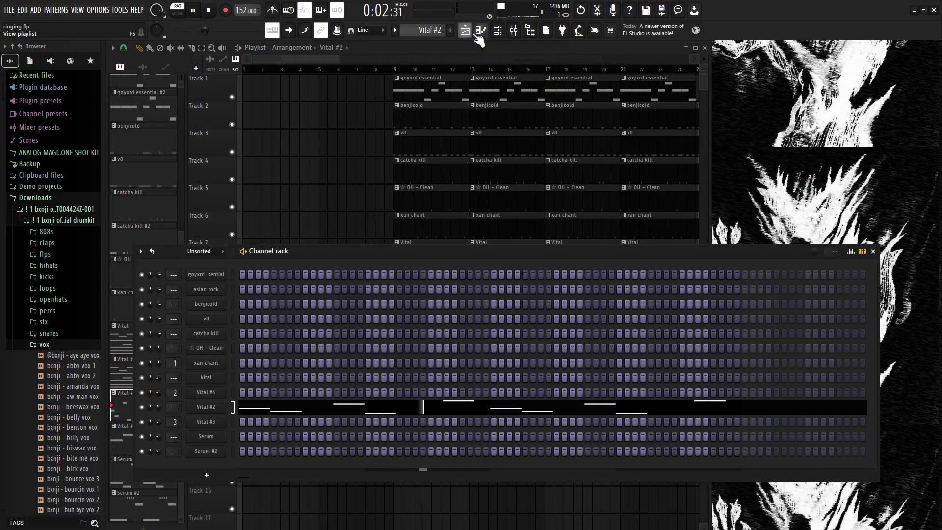
pyautogui.click(467, 31)
pyautogui.click(482, 31)
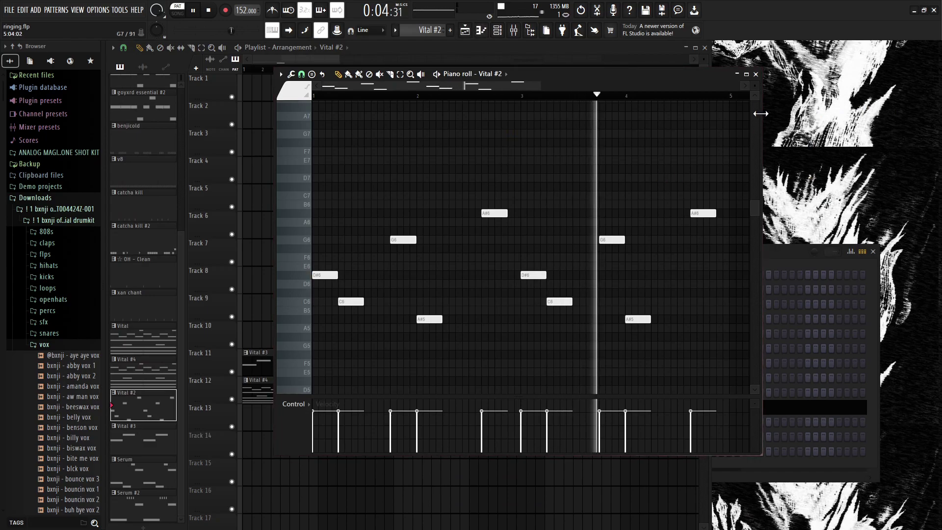
pyautogui.click(747, 74)
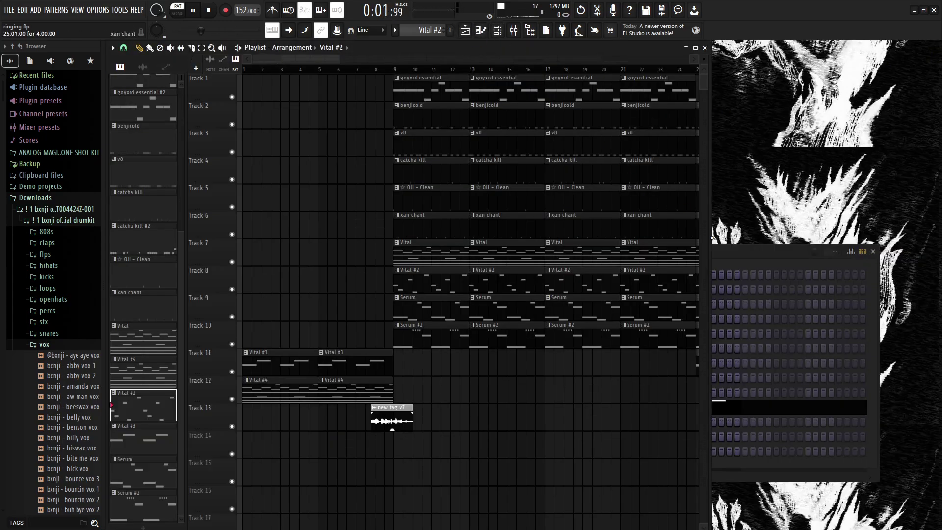
# Bring the channel rack forward, switch to the Vital #4 pattern and inspect its synth settings
pyautogui.click(728, 250)
pyautogui.scroll(-1, 425, 35)
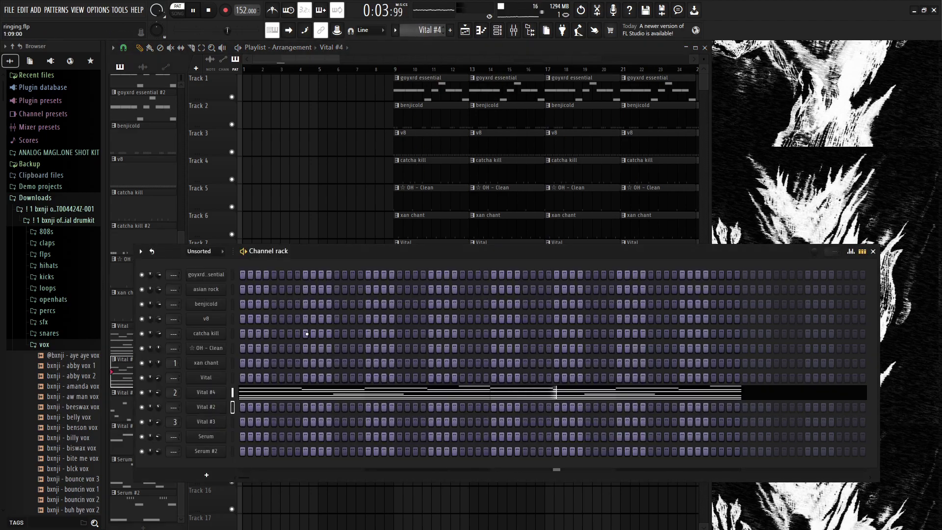
pyautogui.click(202, 393)
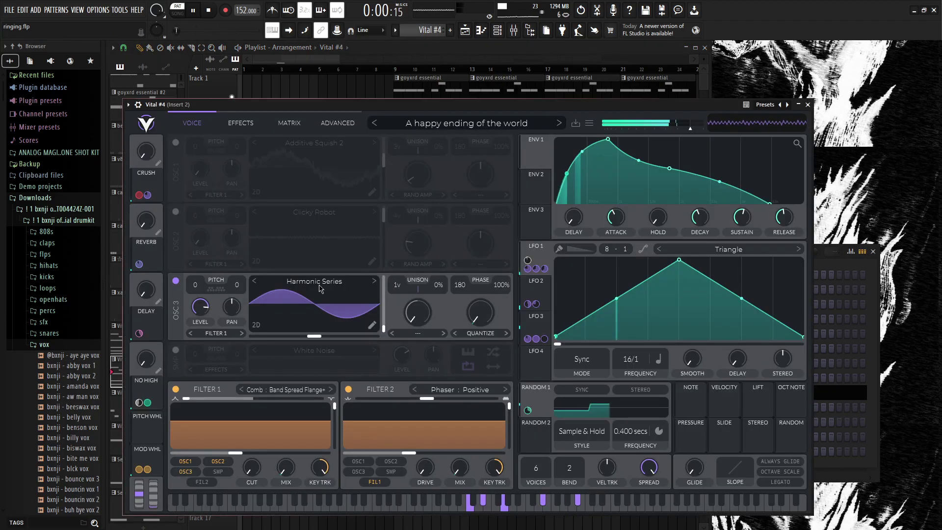
pyautogui.click(807, 105)
# Inspect the Effector plugin on mixer track Insert 2, then close the mixer
pyautogui.click(516, 30)
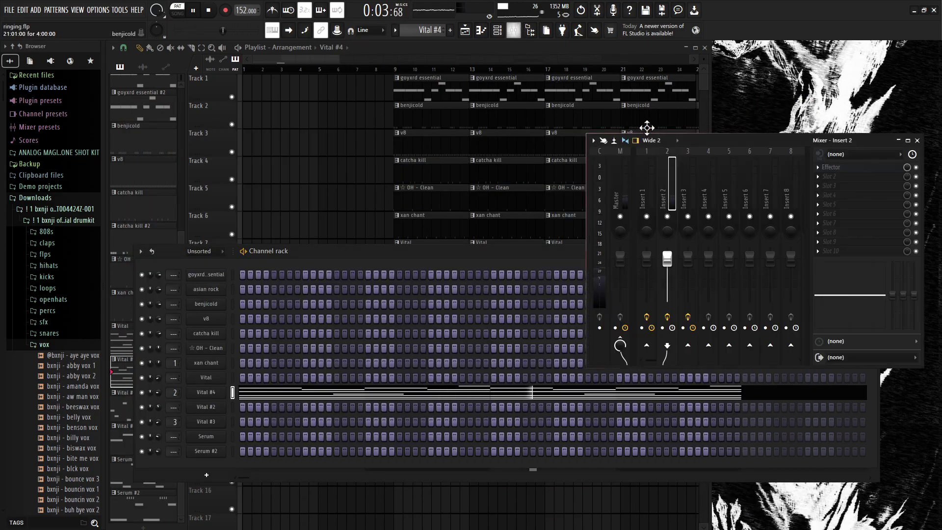
pyautogui.click(829, 169)
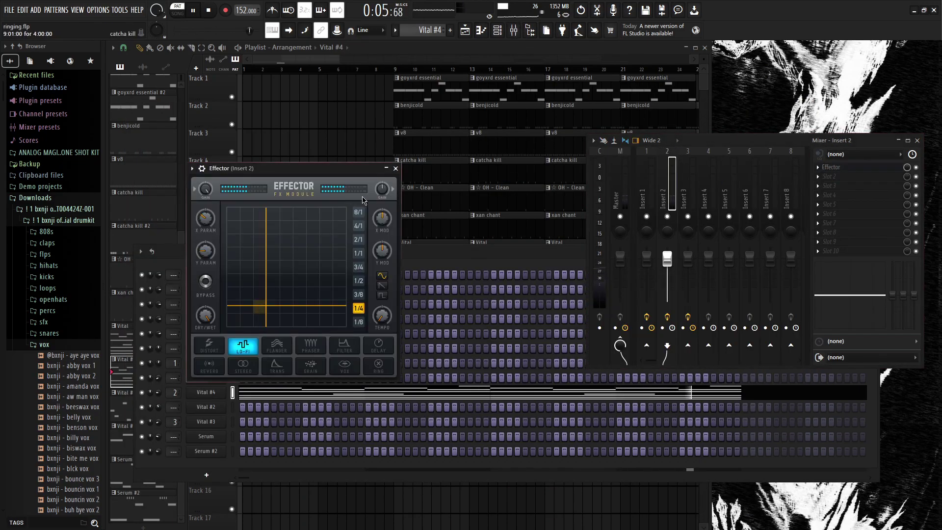
pyautogui.click(395, 169)
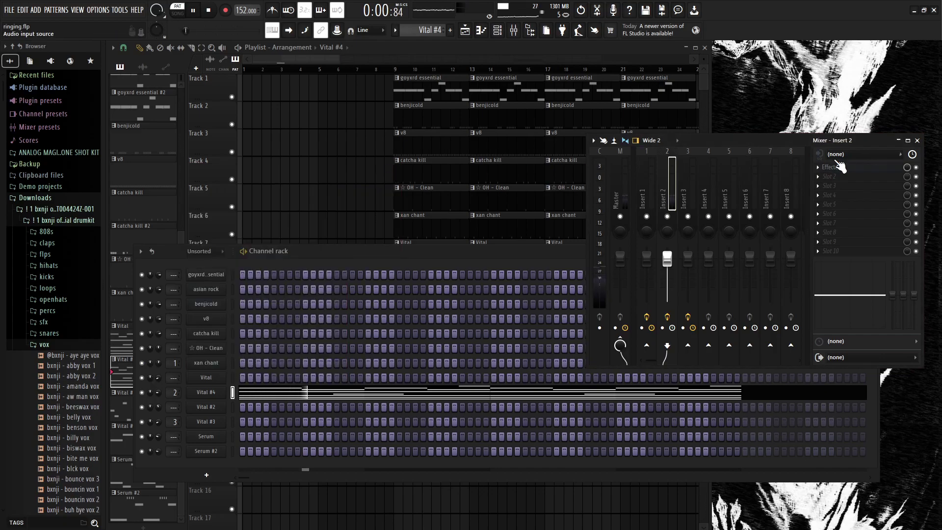
pyautogui.click(917, 141)
# Switch to the Vital pattern and inspect its synth settings and piano roll chords
pyautogui.scroll(1, 438, 30)
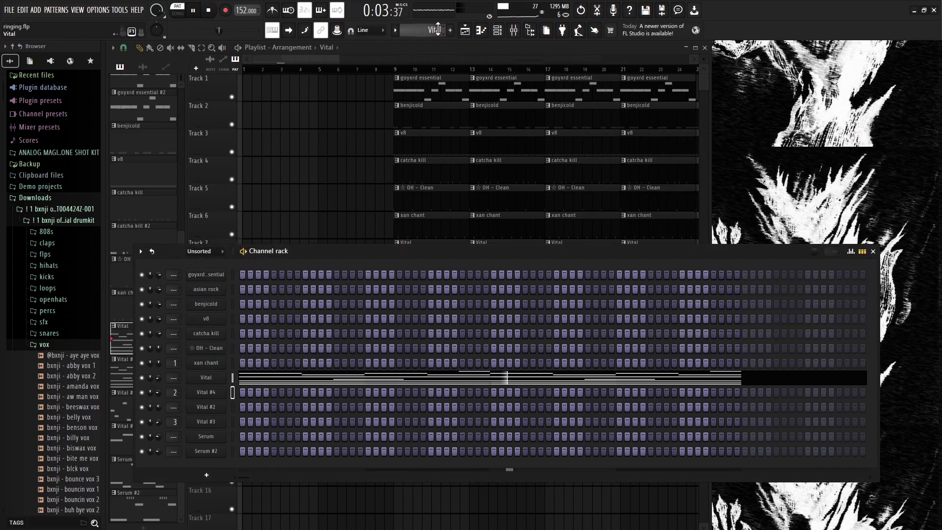
pyautogui.click(206, 378)
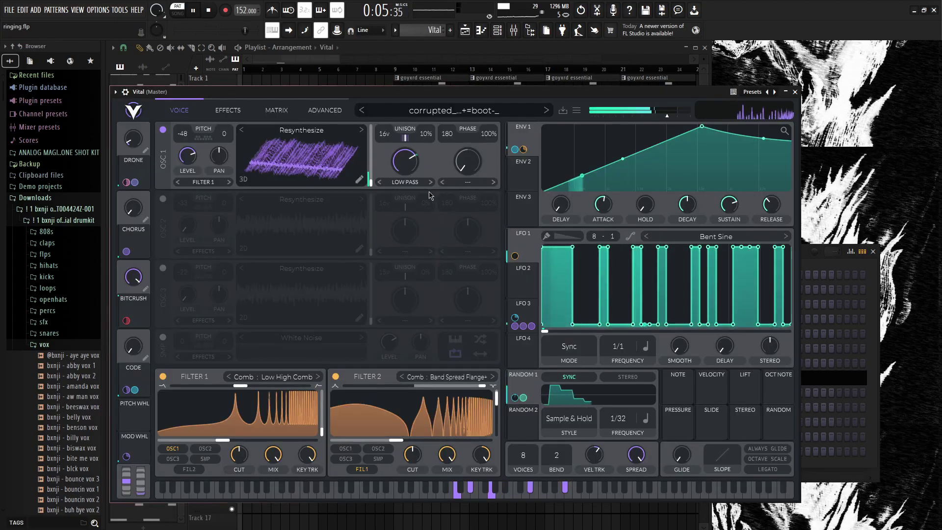
pyautogui.click(796, 93)
pyautogui.click(483, 32)
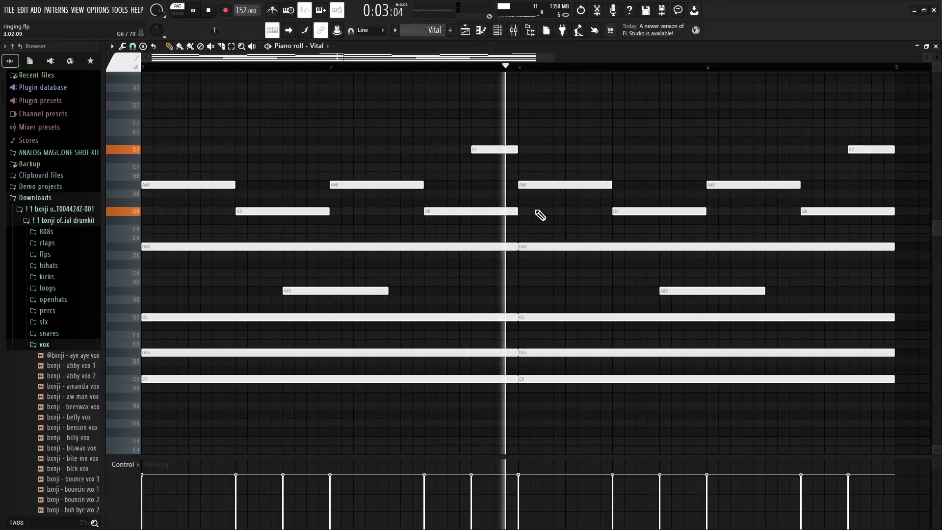
pyautogui.click(936, 46)
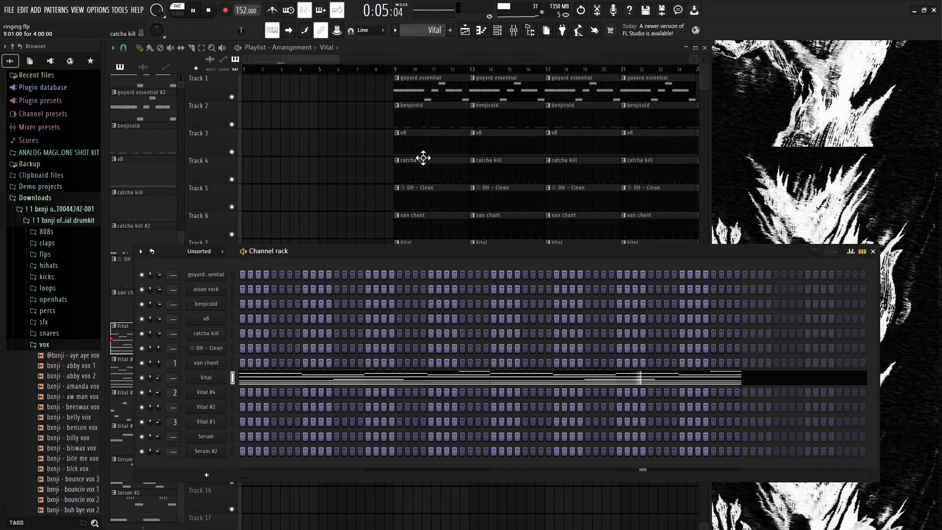
# Switch to the xan chant pattern and inspect the Gross Beat effect on mixer track Insert 1
pyautogui.scroll(1, 426, 30)
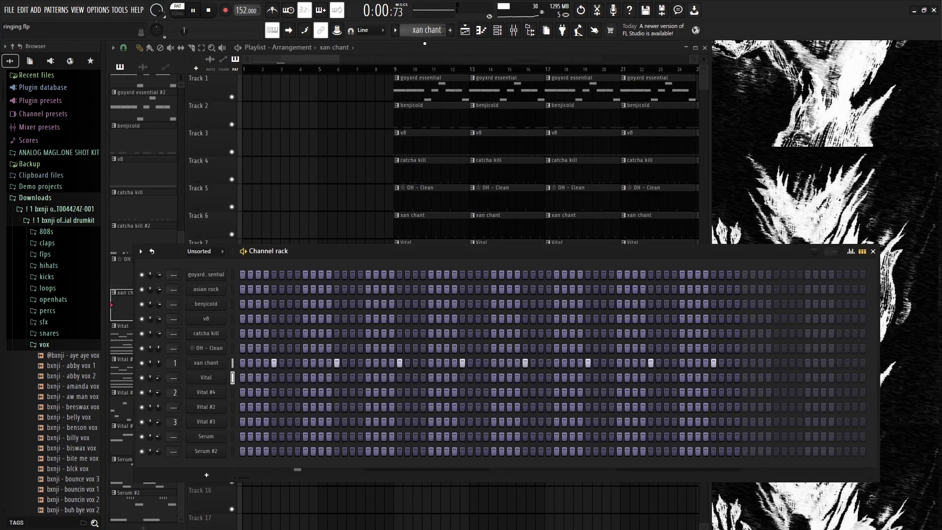
pyautogui.click(515, 32)
pyautogui.click(647, 150)
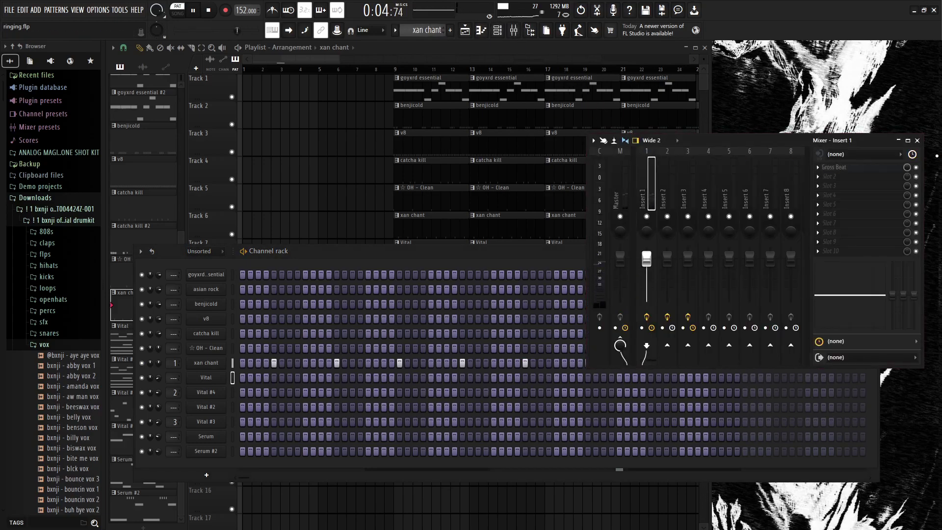
pyautogui.click(859, 167)
pyautogui.click(568, 143)
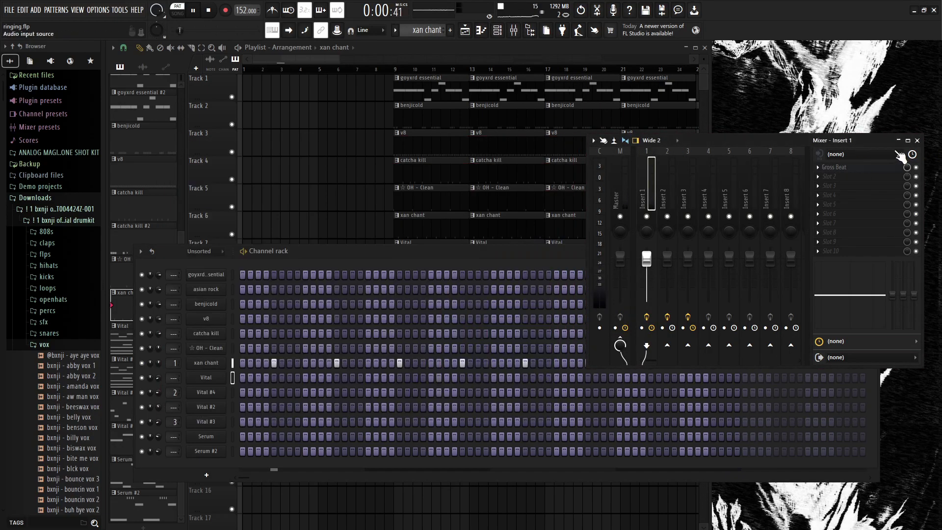
# Close the mixer and audition the OH - Clean, catcha kill #2 and catcha kill patterns in the channel rack
pyautogui.click(917, 141)
pyautogui.scroll(1, 436, 27)
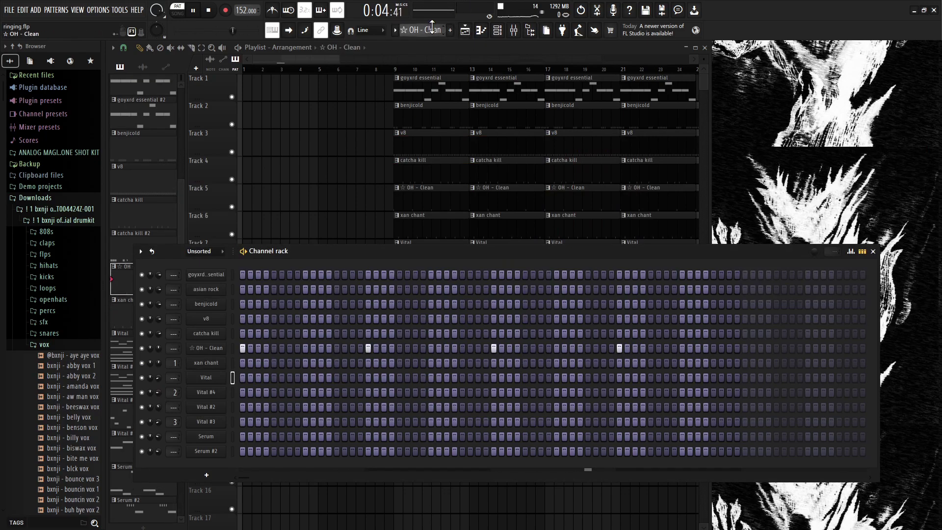
pyautogui.scroll(1, 432, 27)
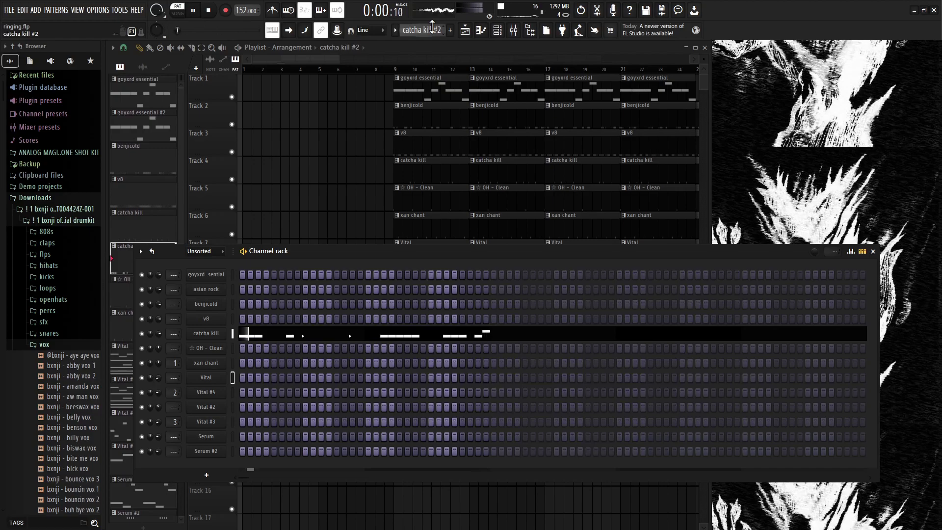
pyautogui.scroll(1, 432, 27)
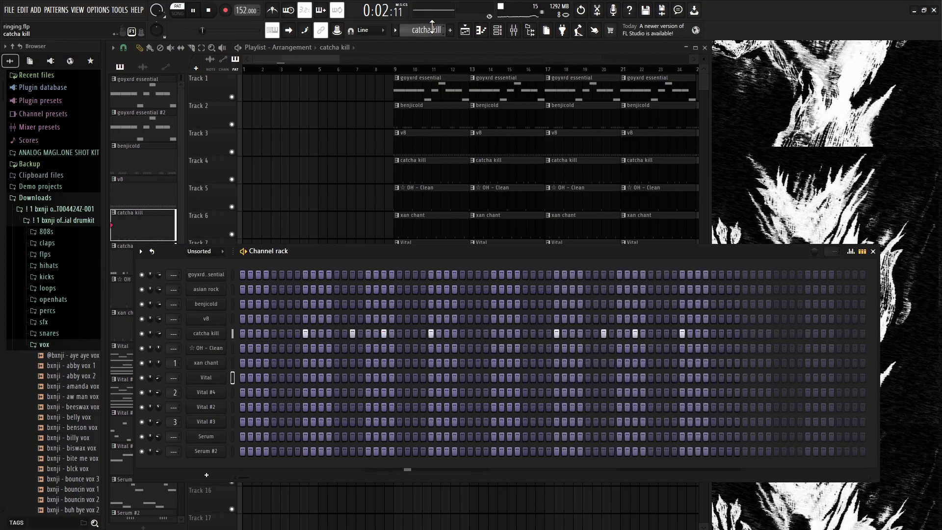
# Audition the v8, benjicold, goyxrd essential #2 and goyxrd essential patterns in the channel rack
pyautogui.scroll(1, 432, 27)
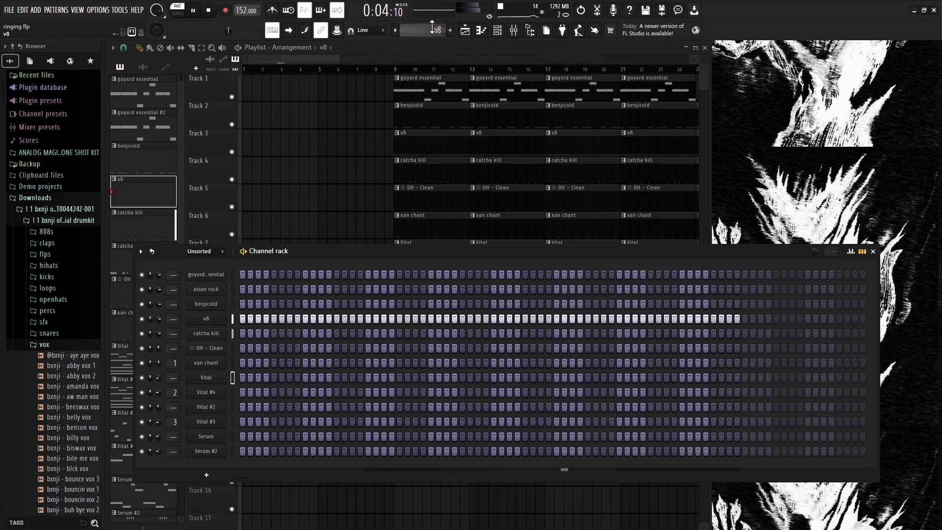
pyautogui.scroll(1, 432, 27)
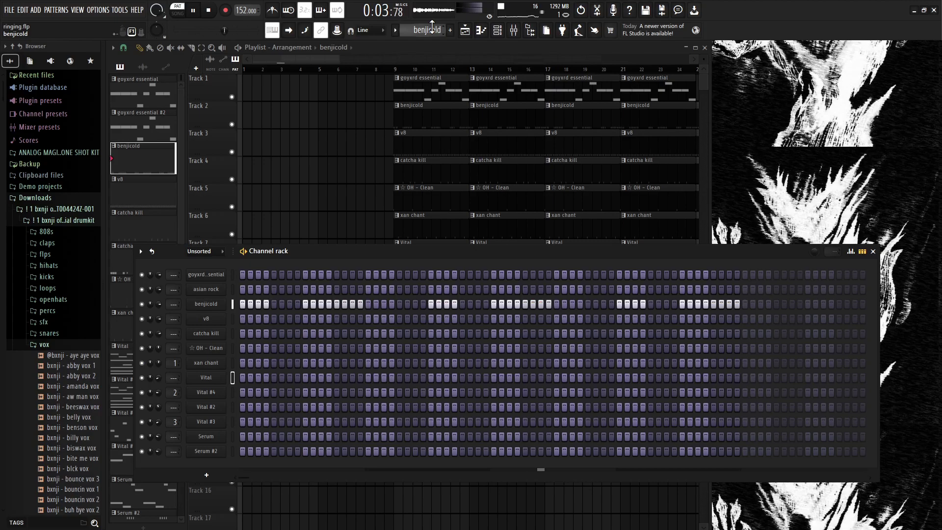
pyautogui.scroll(1, 432, 27)
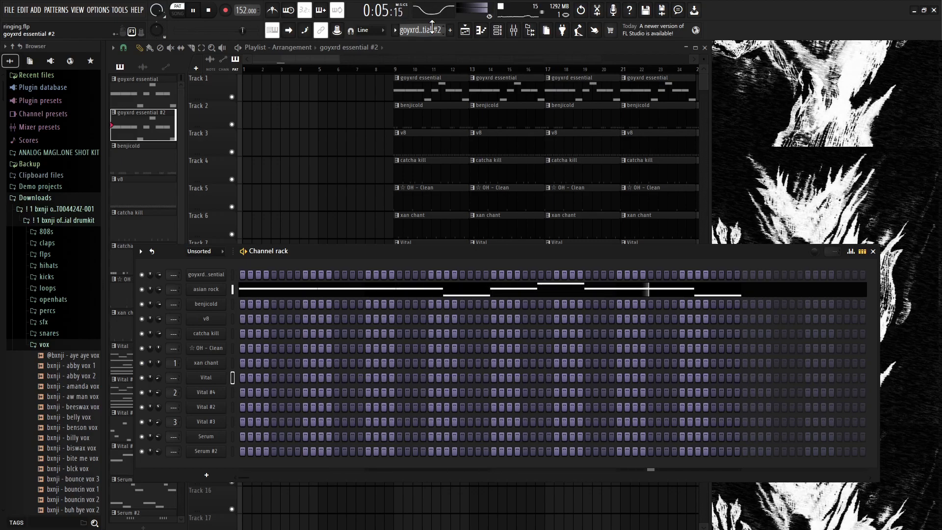
pyautogui.click(481, 32)
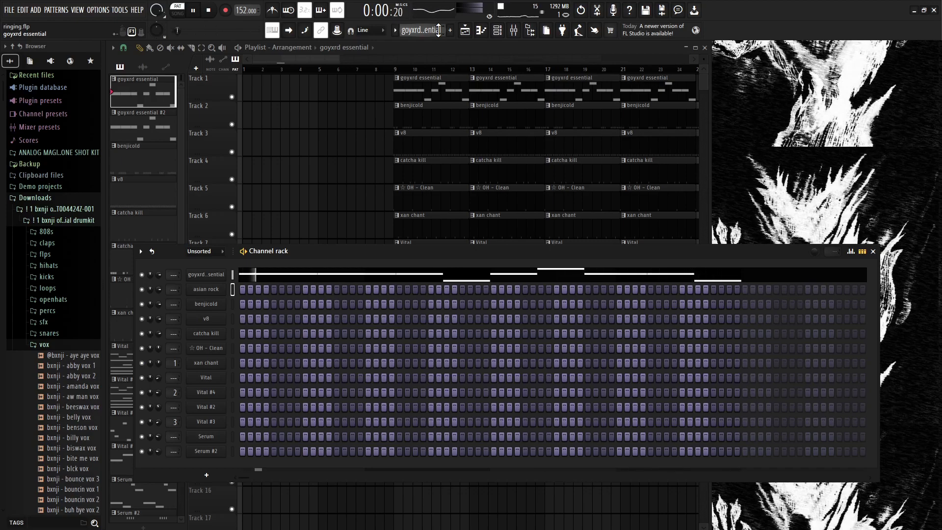
# Bring the playlist forward, leave only Tracks 1 to 6 unmuted and play the song from about bar 9
pyautogui.click(239, 49)
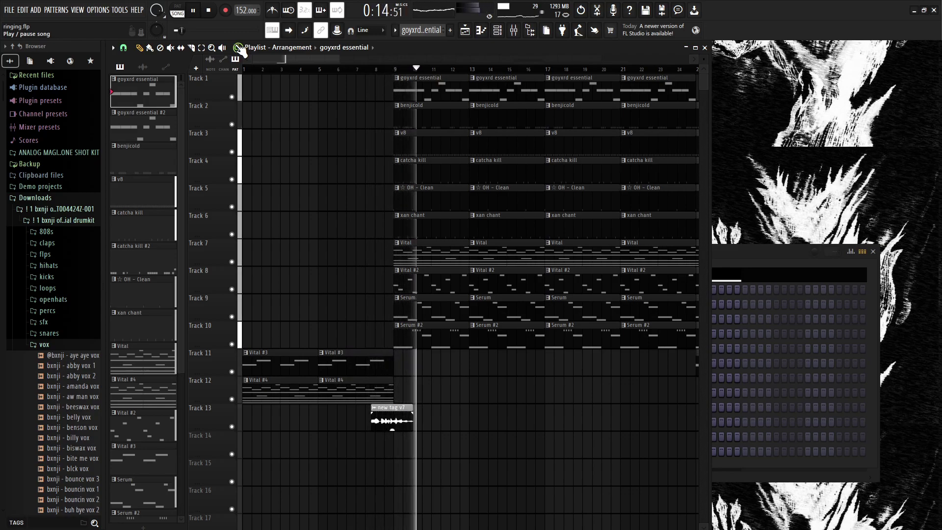
pyautogui.press('space')
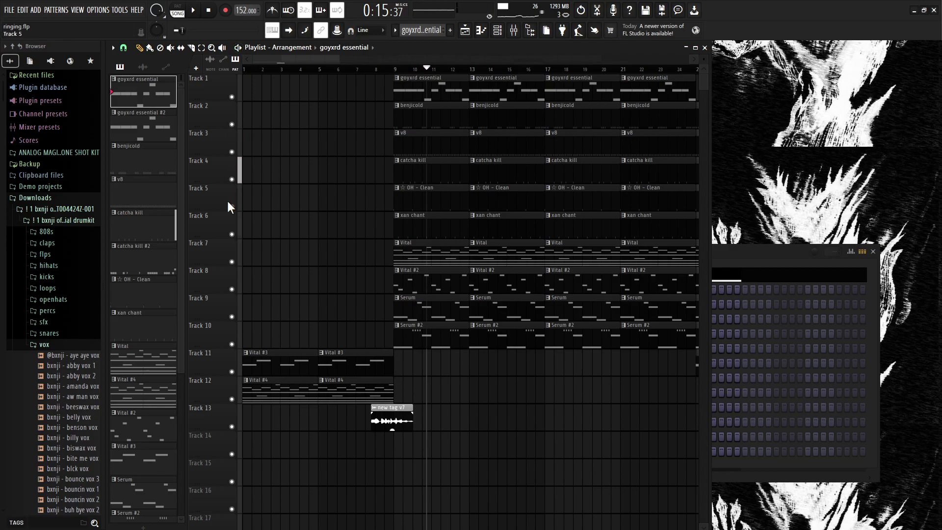
pyautogui.keyDown('ctrl'); pyautogui.click(232, 234); pyautogui.keyUp('ctrl')
pyautogui.moveTo(231, 207); pyautogui.dragTo(232, 94)
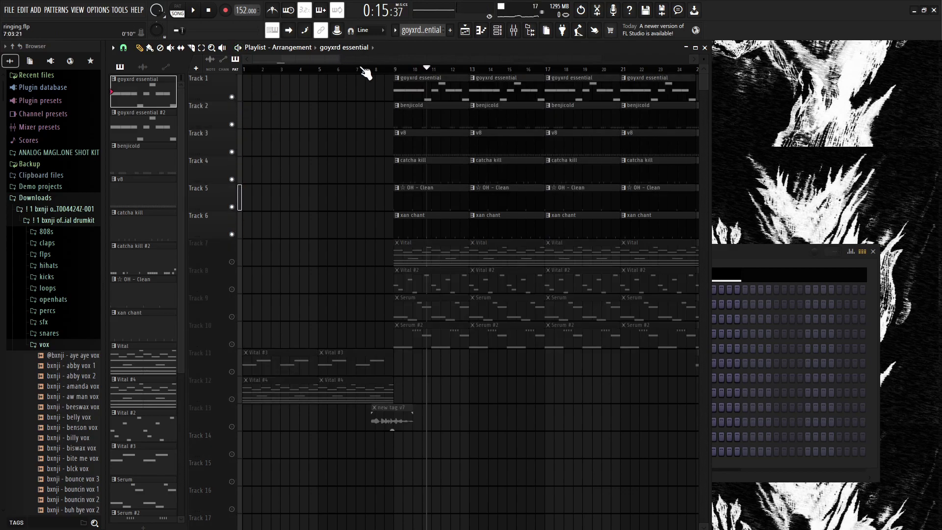
pyautogui.click(388, 70)
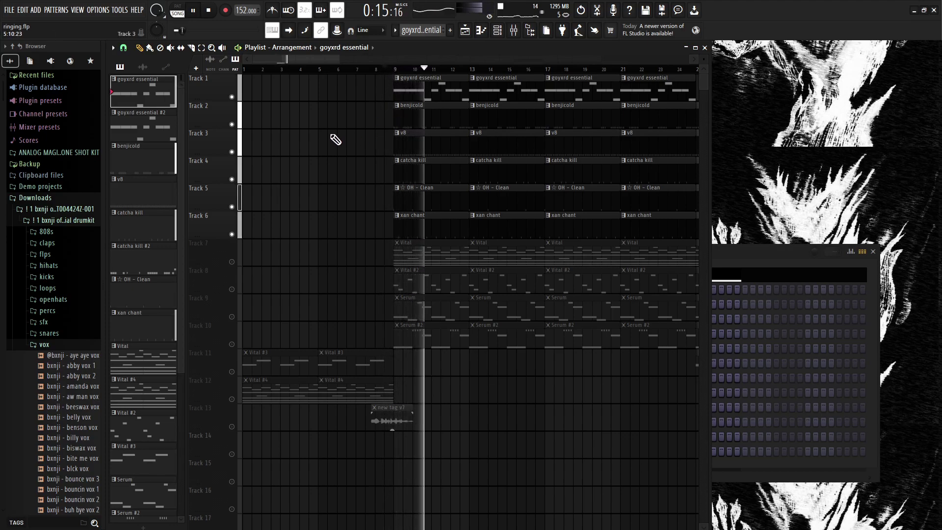
# Unmute Track 11 and play the arrangement from bar 25 to hear the goyxrd essential #2 section
pyautogui.scroll(-2, 492, 83)
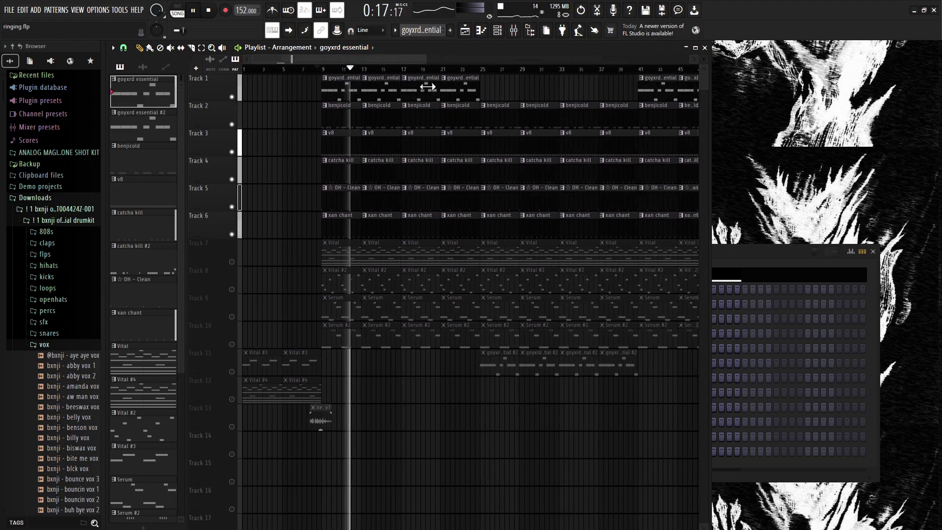
pyautogui.click(232, 372)
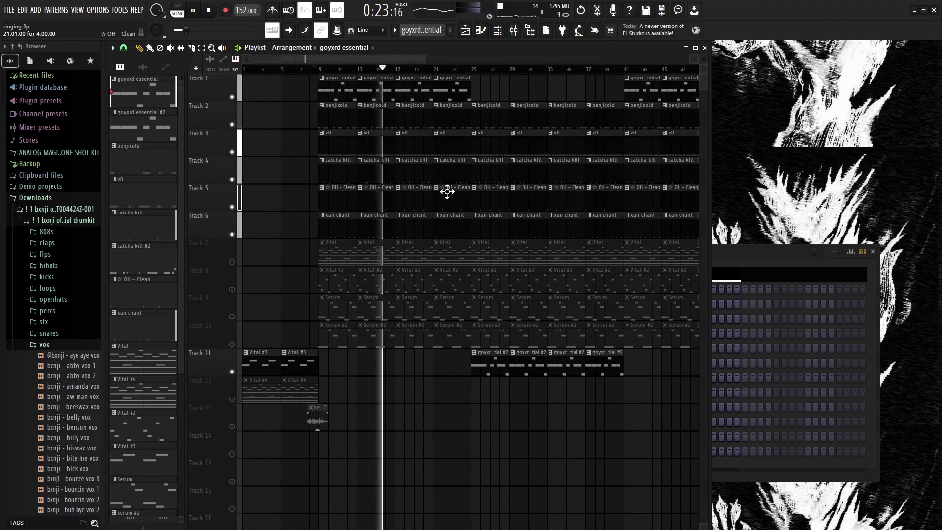
pyautogui.click(472, 69)
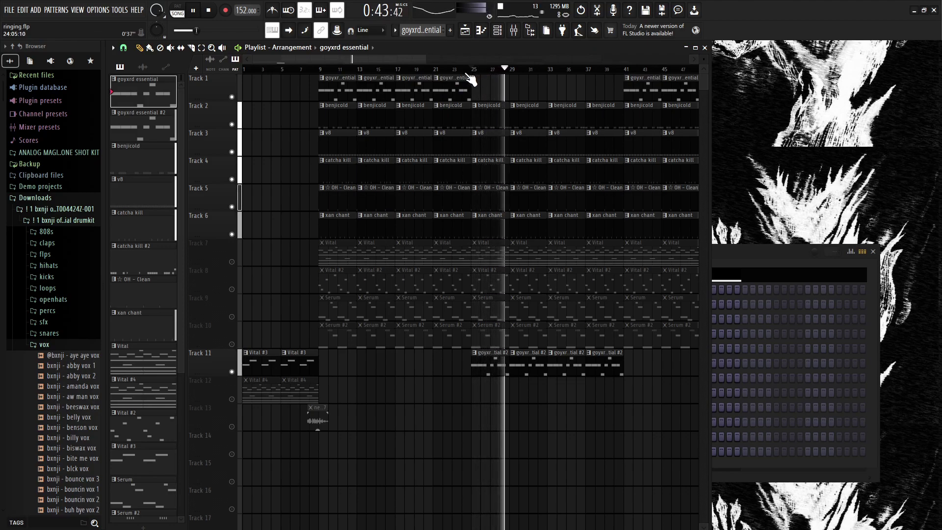
# Stop playback, leave only melody Tracks 7 to 10 unmuted and play the song from bar 9
pyautogui.click(245, 47)
pyautogui.rightClick(232, 261)
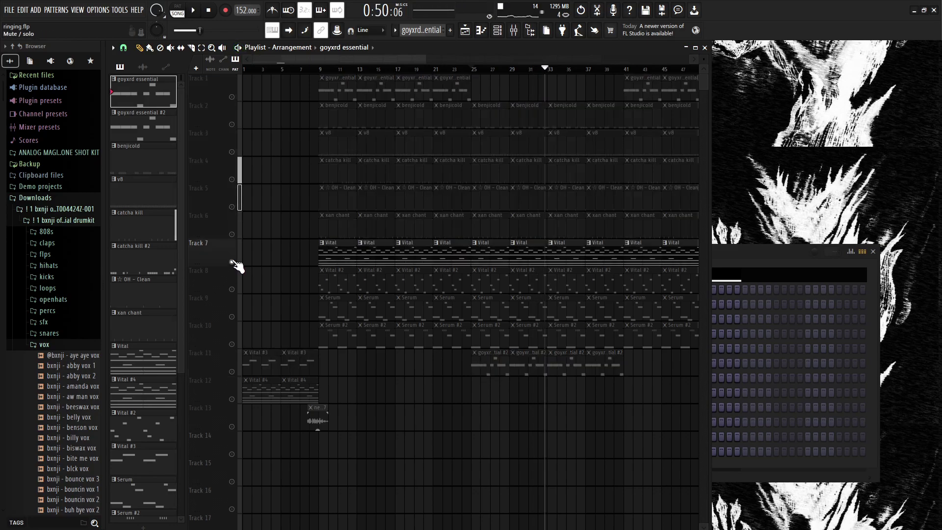
pyautogui.click(232, 290)
pyautogui.click(233, 316)
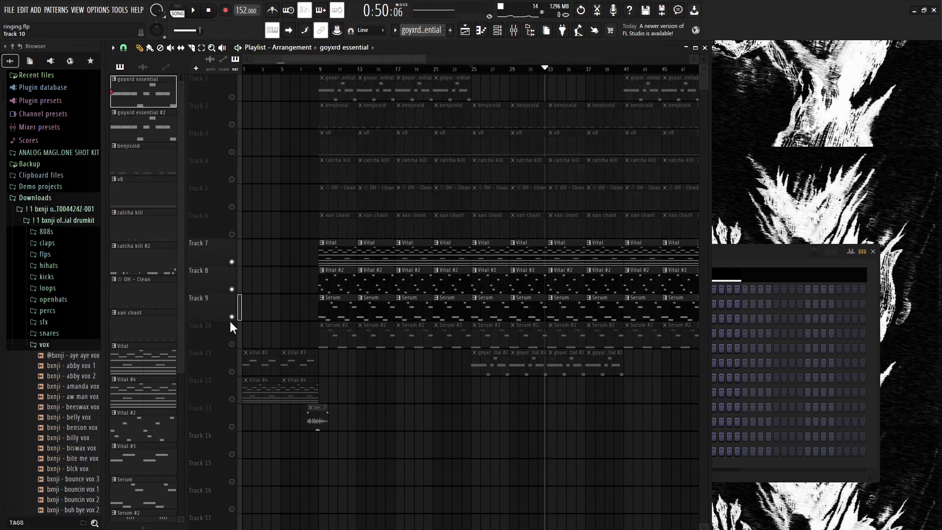
pyautogui.click(232, 343)
pyautogui.click(318, 70)
pyautogui.press('space')
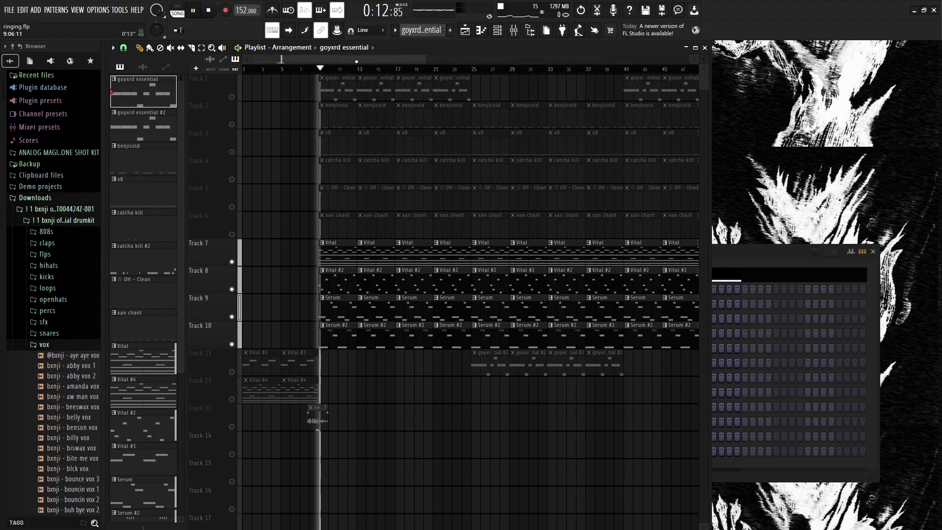
# Unmute all playlist tracks again and stop playback
pyautogui.moveTo(426, 59); pyautogui.dragTo(417, 143)
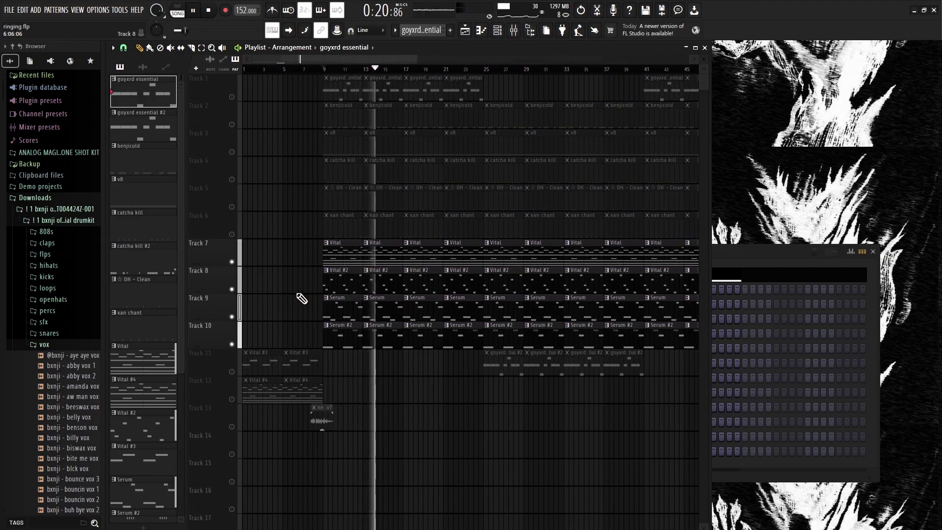
pyautogui.rightClick(233, 344)
pyautogui.rightClick(234, 345)
pyautogui.press('space')
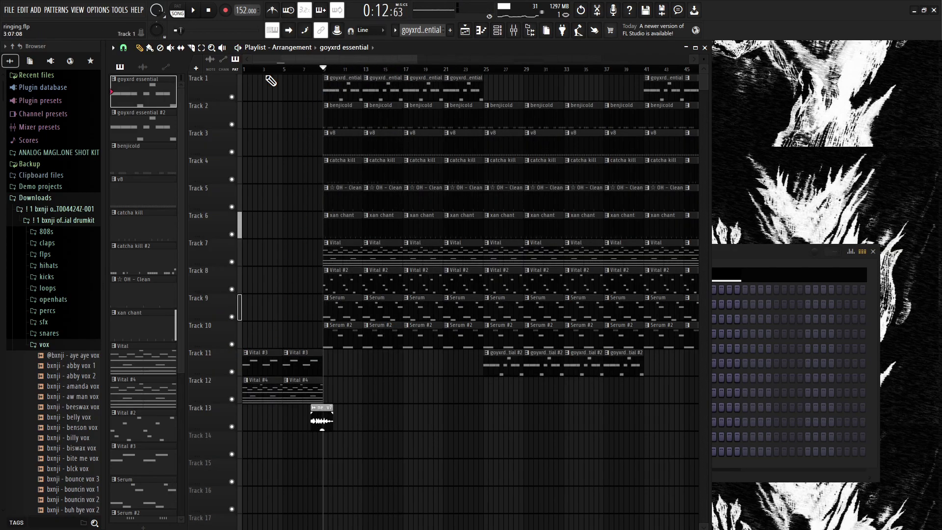
# Return the playhead to the start of the song and play the full arrangement
pyautogui.click(253, 70)
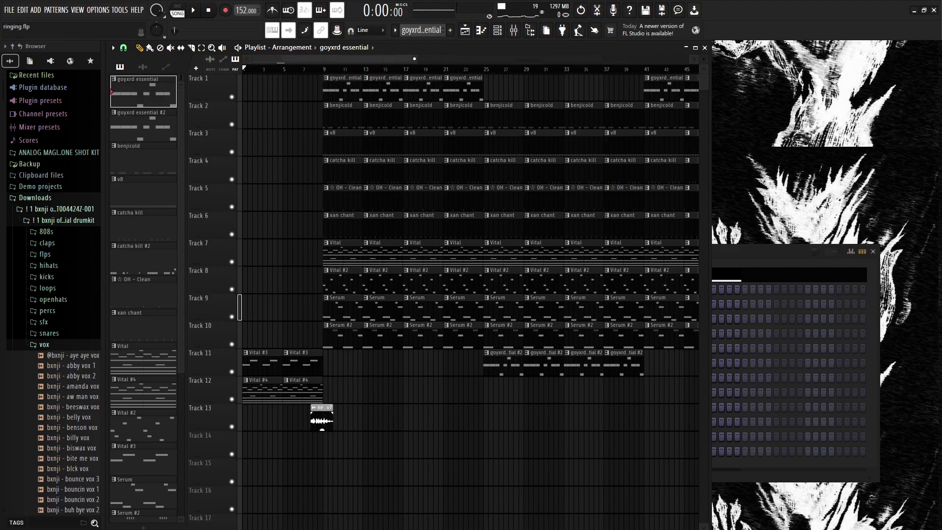
pyautogui.moveTo(418, 57); pyautogui.dragTo(269, 58)
pyautogui.press('space')
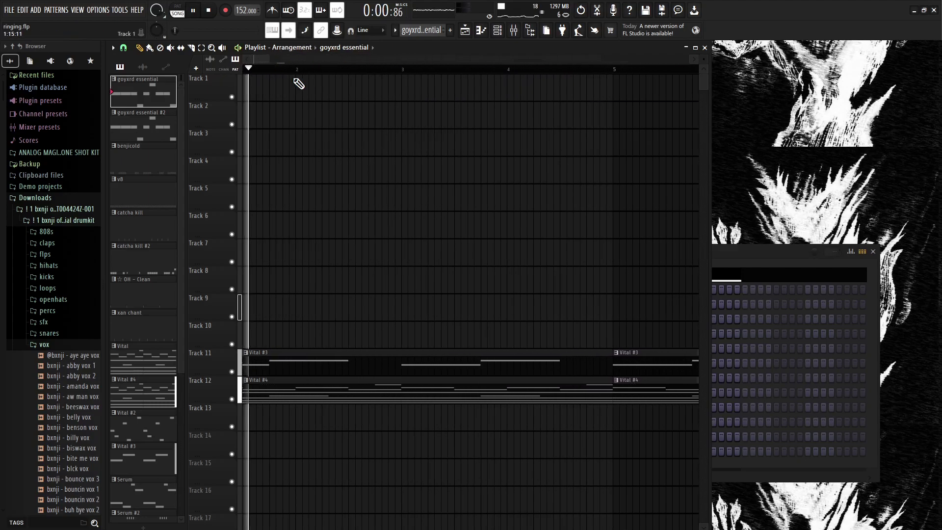